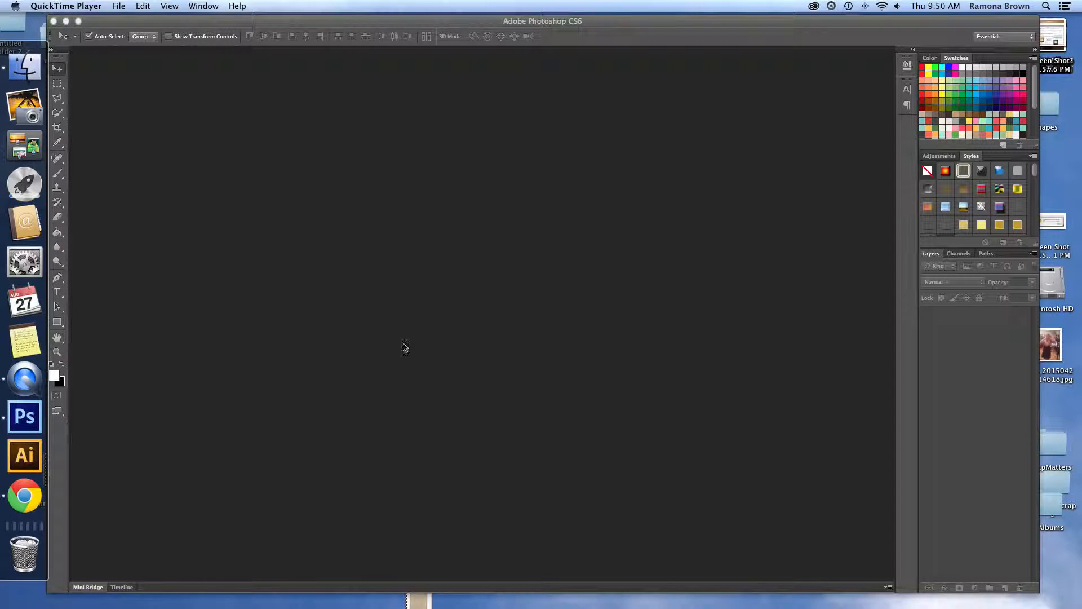
- Open the paper image rbd_boy_pp13.jpg from the rbd_boy_pp2 folder
left_click(119, 7)
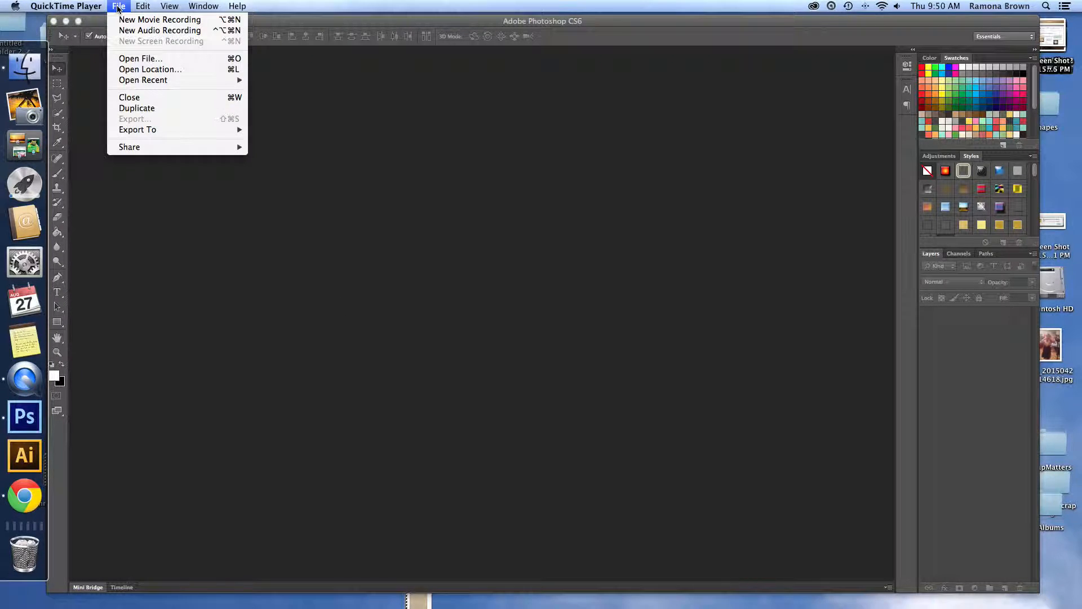
left_click(301, 91)
left_click(91, 6)
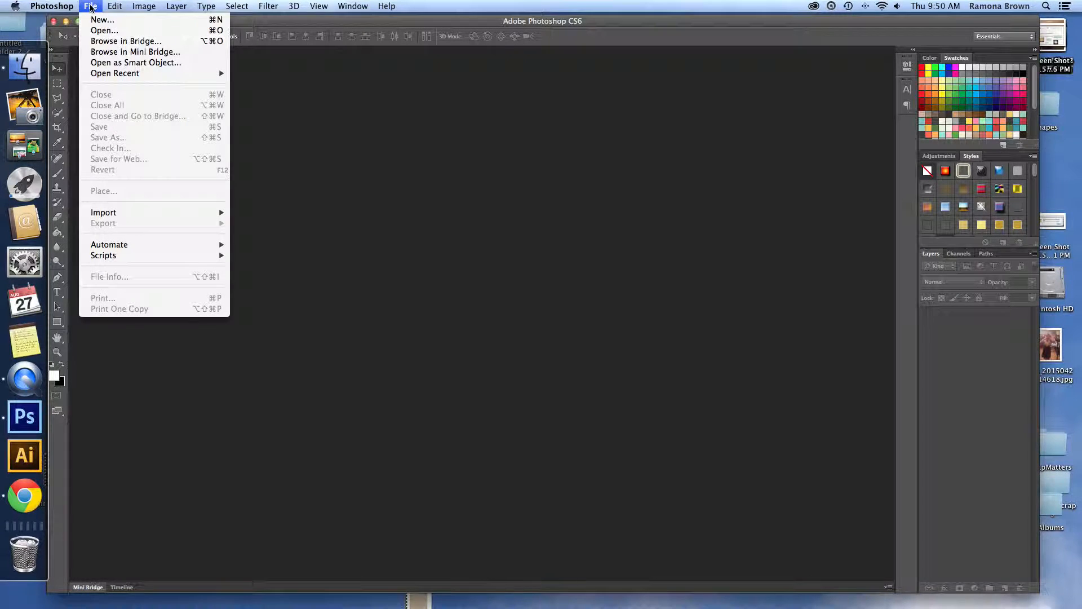
left_click(100, 31)
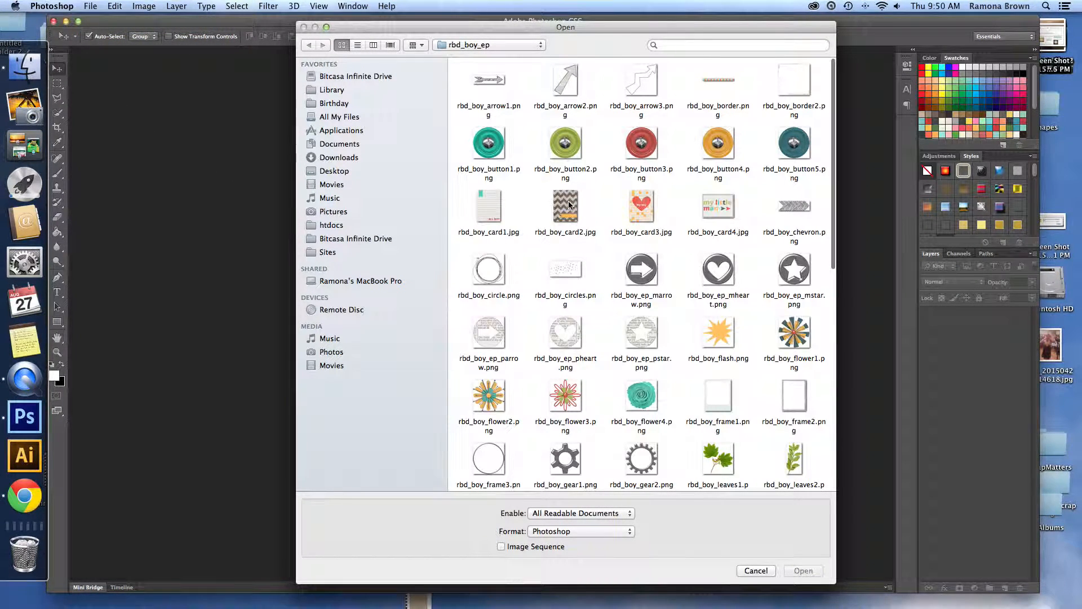
left_click(569, 204)
left_click(486, 45)
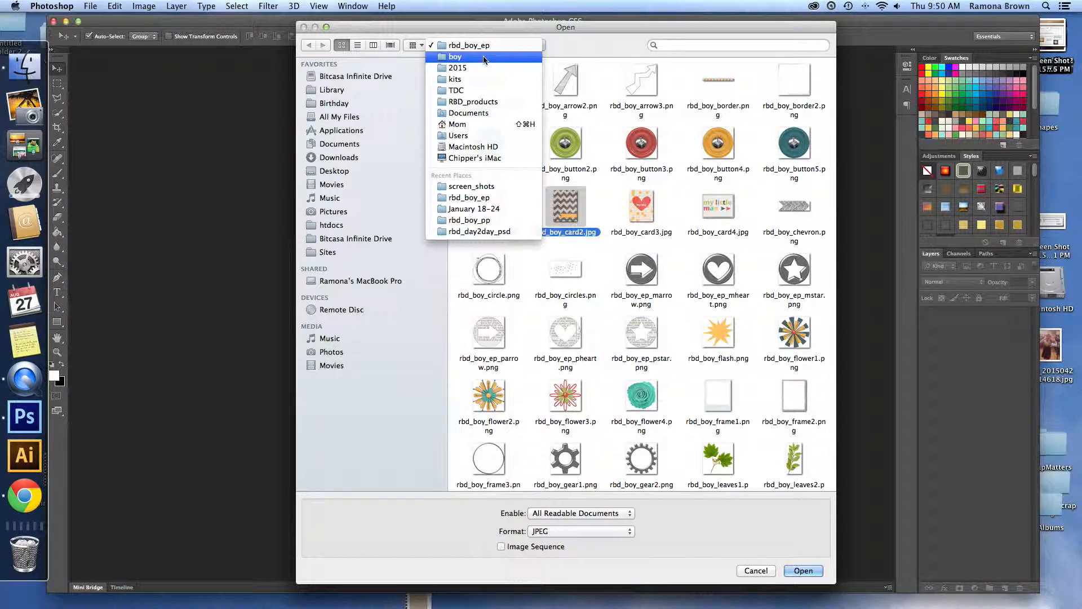
left_click(483, 57)
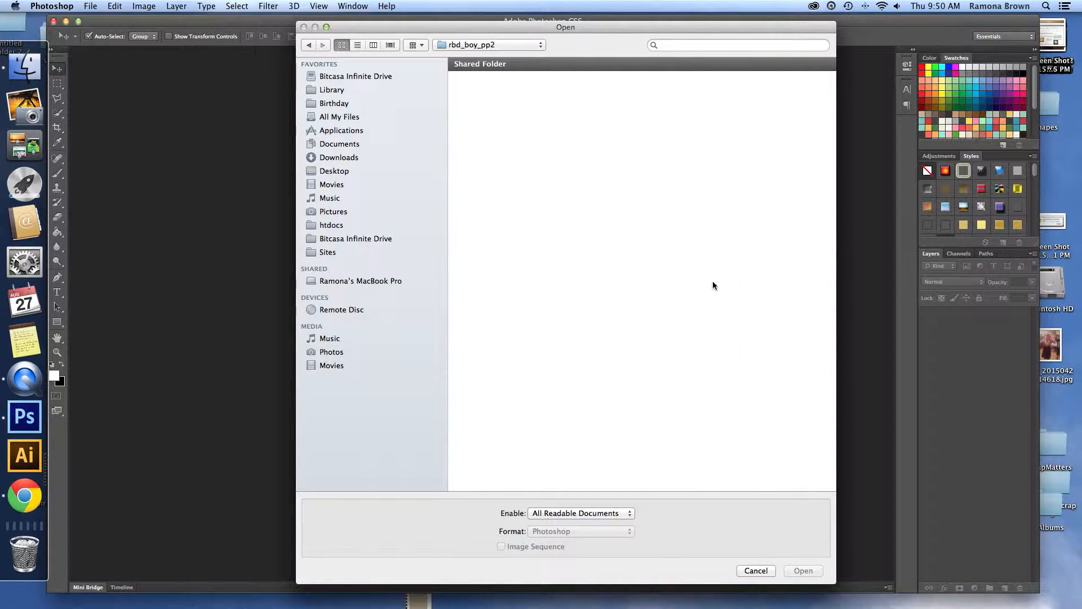
left_click(475, 88)
left_click(801, 570)
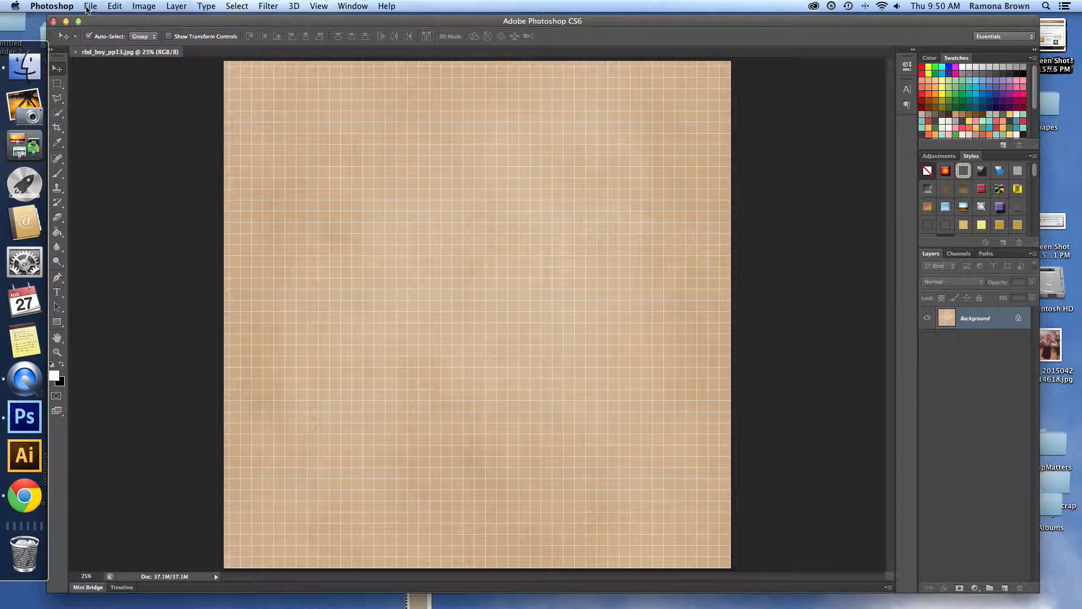
- Place rbd_boy_card1.jpg from the rbd_boy_ep folder onto the paper background at its original size
left_click(89, 7)
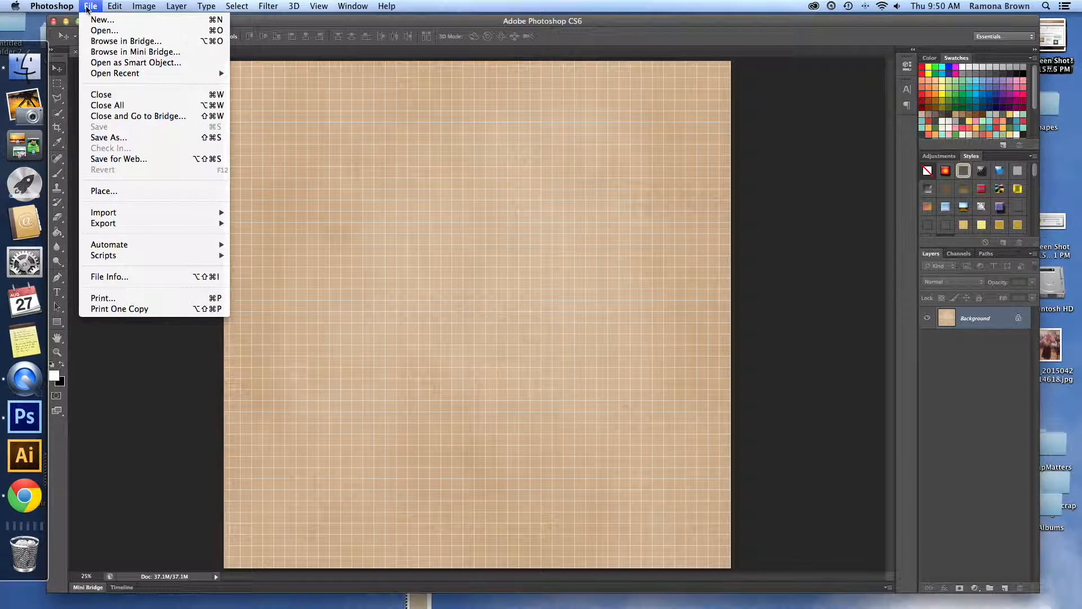
left_click(126, 192)
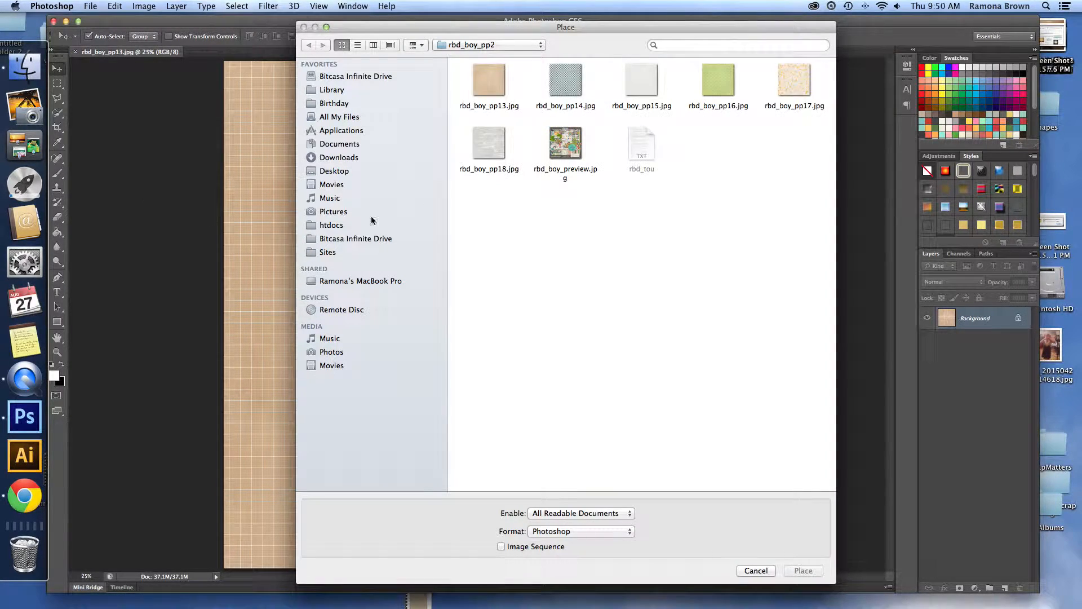
left_click(470, 45)
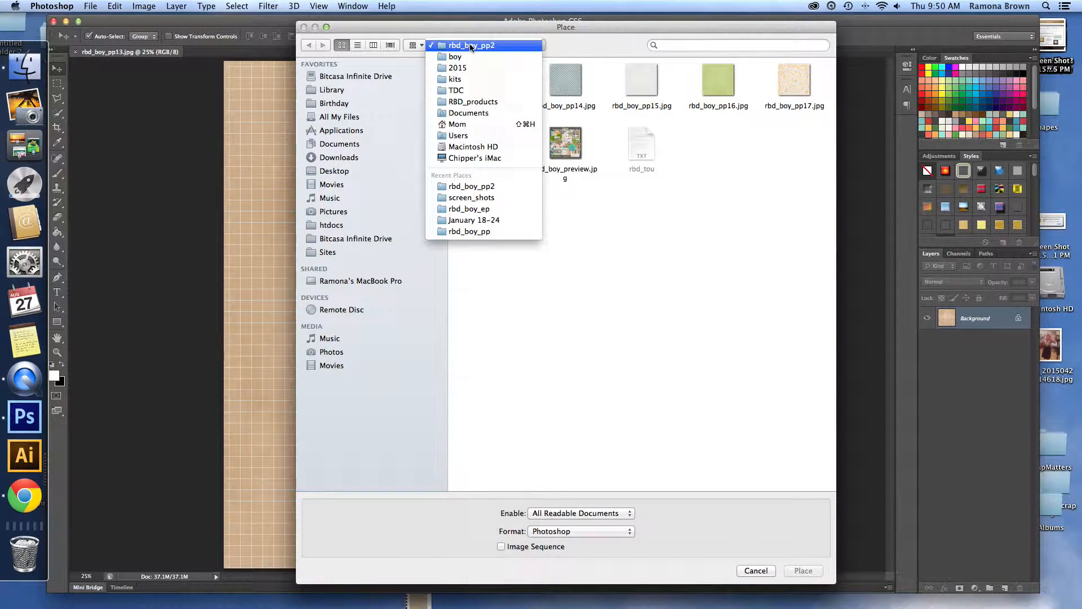
left_click(486, 213)
left_click(641, 221)
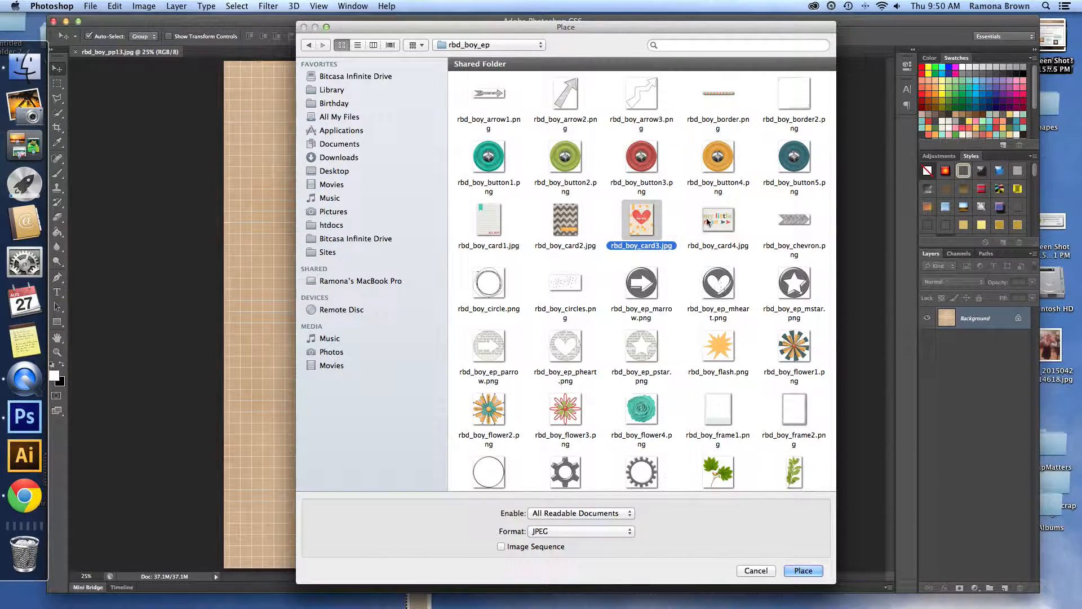
left_click(488, 221)
left_click(803, 570)
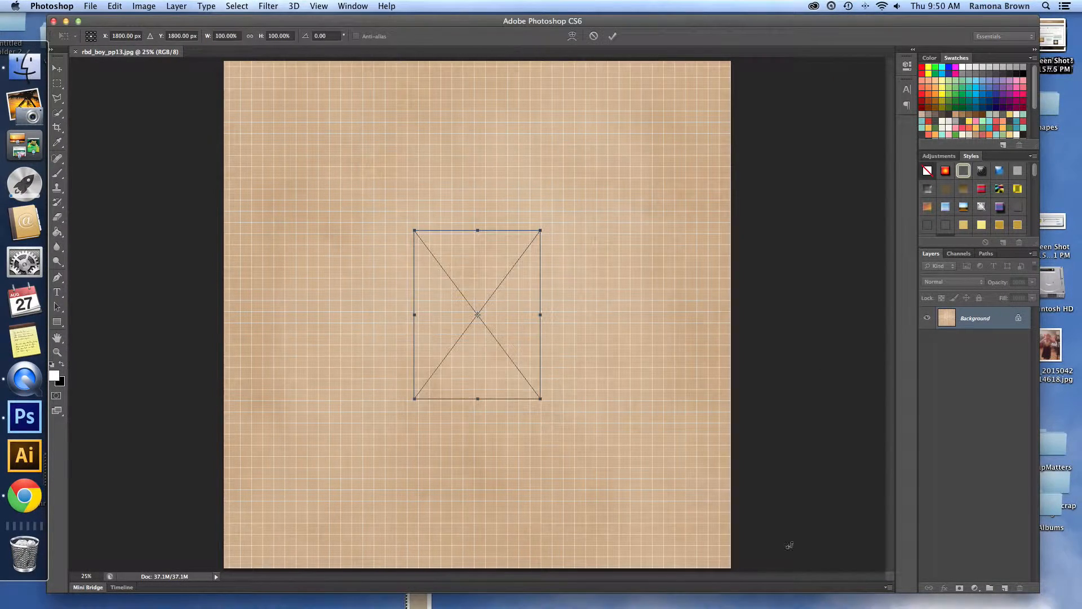
left_click(612, 36)
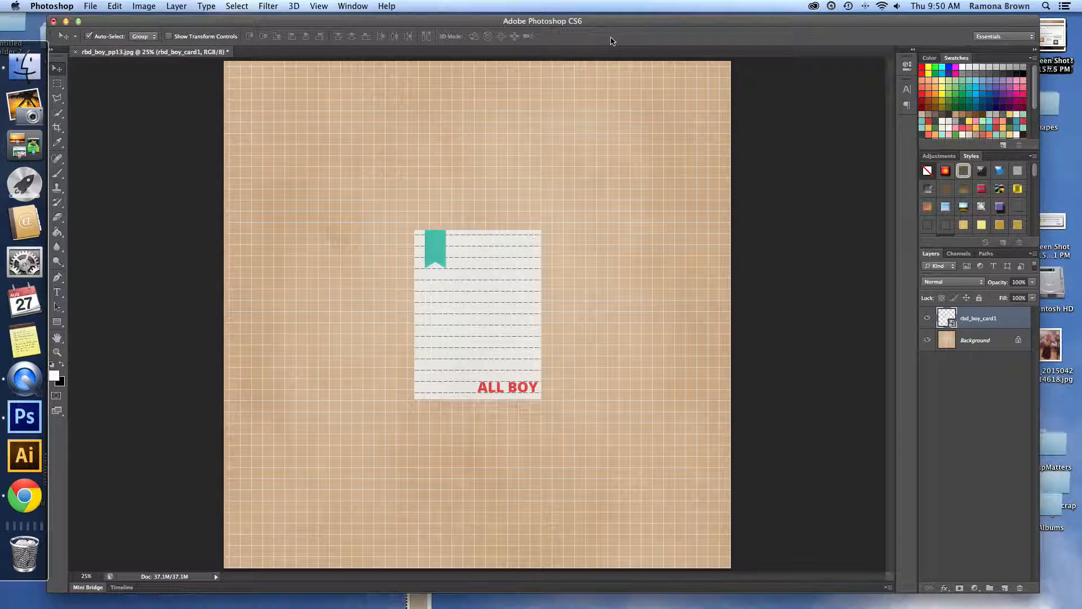
- Move the placed card slightly upward on the paper and rasterize its layer
left_click_drag(520, 312, 527, 273)
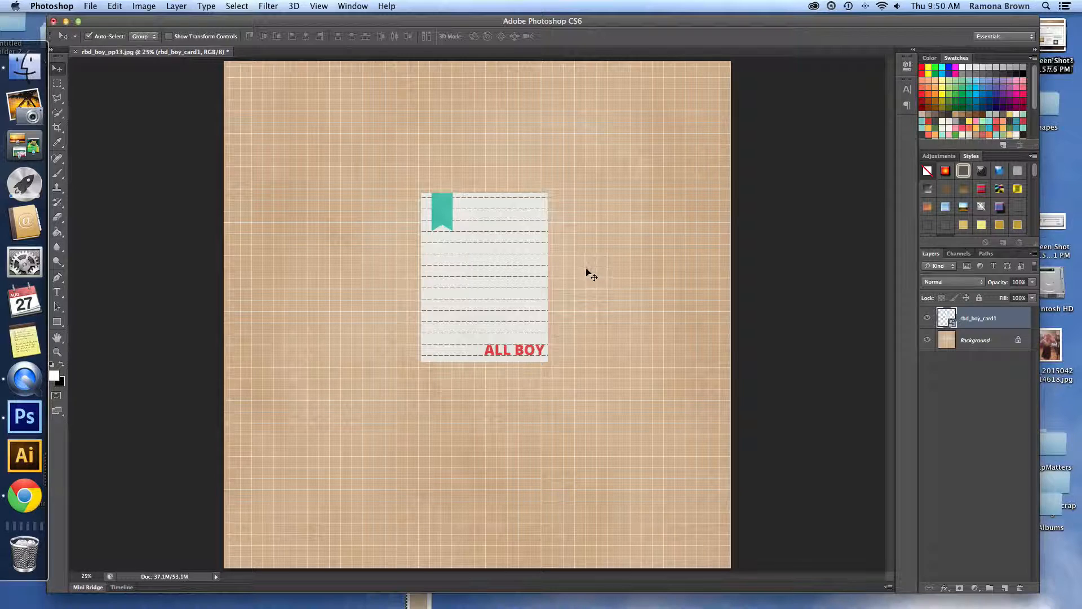
right_click(1011, 319)
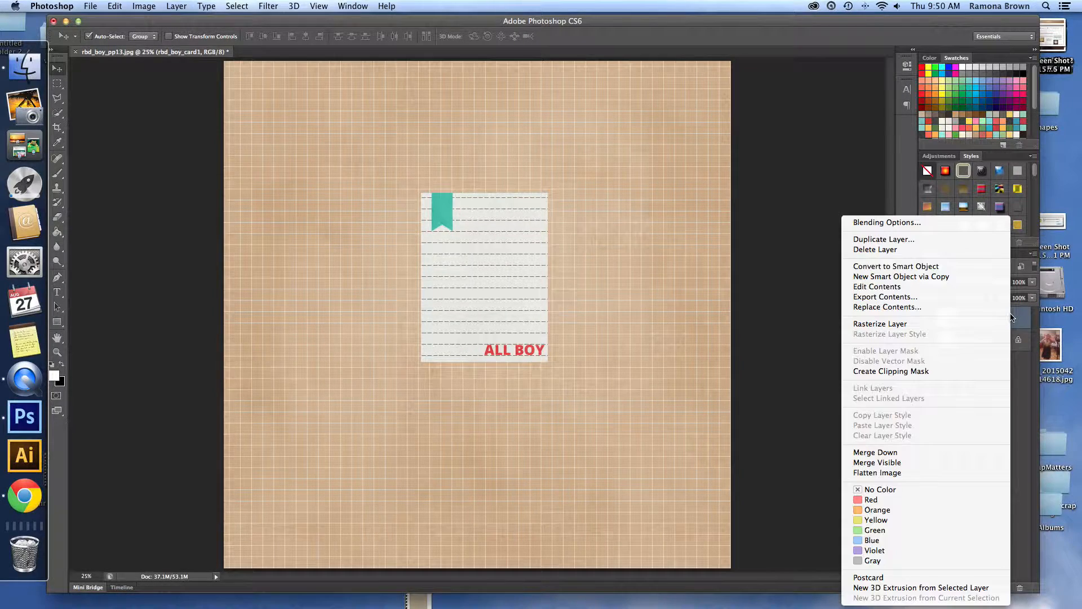
left_click(907, 324)
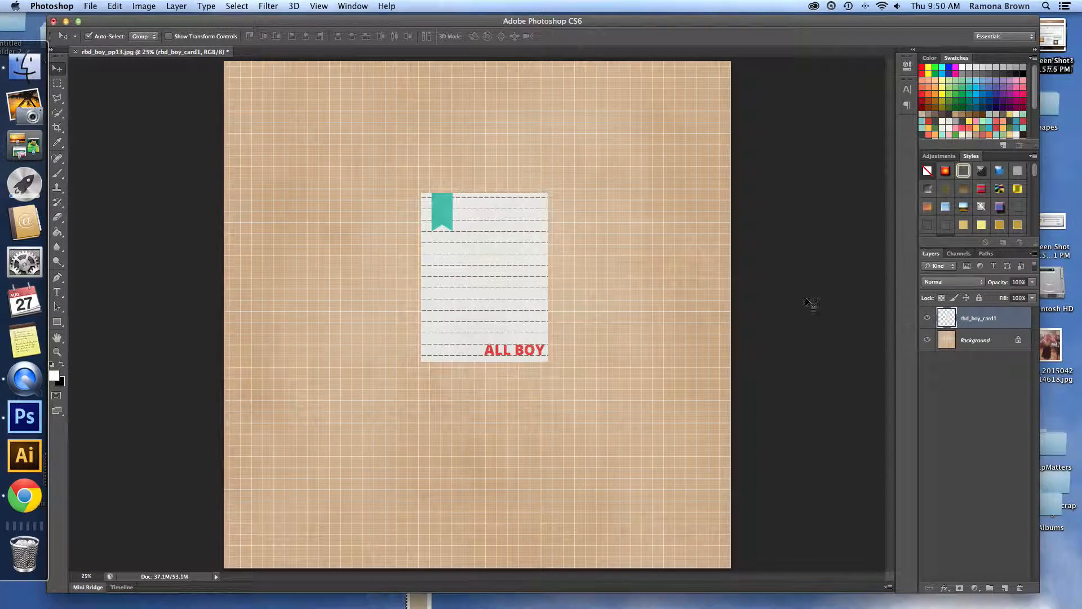
- Add a Drop Shadow layer style to the rbd_boy_card1 layer with the default settings
double_click(1009, 319)
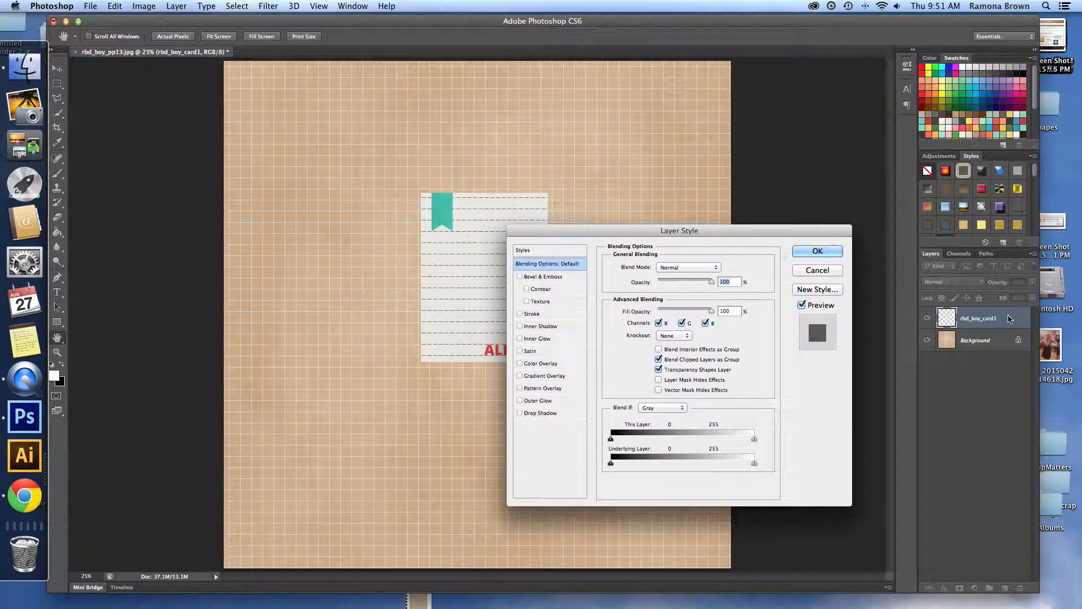
left_click_drag(782, 229, 830, 141)
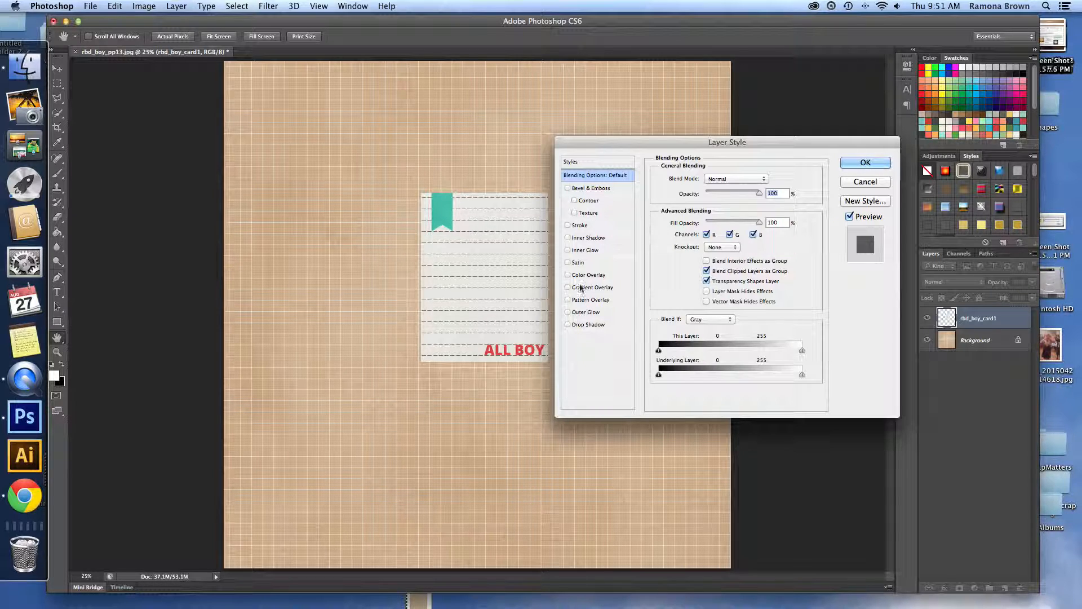
left_click(567, 324)
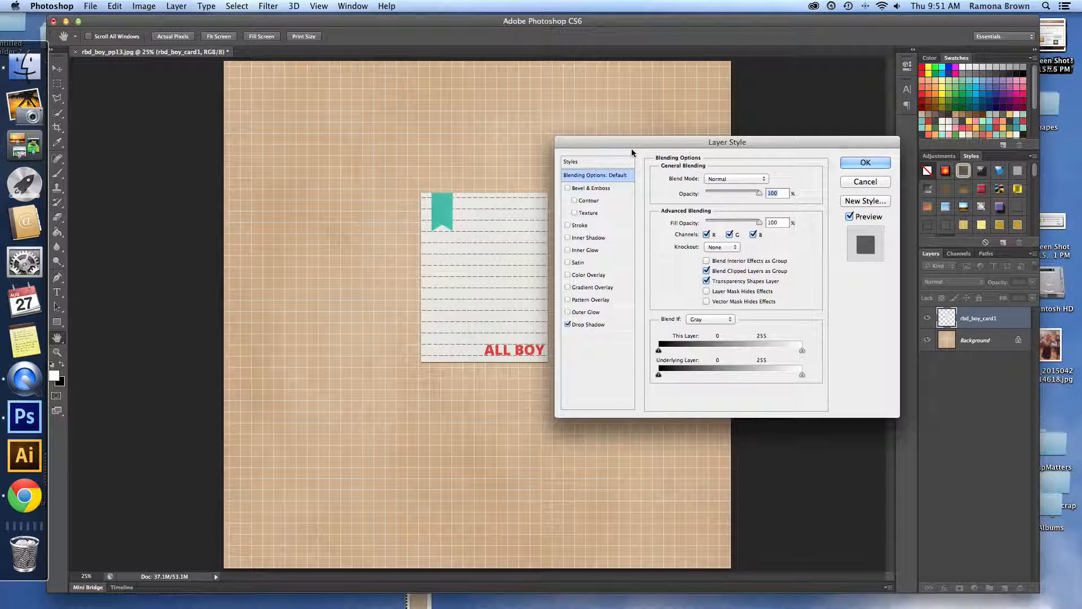
left_click_drag(618, 144, 645, 143)
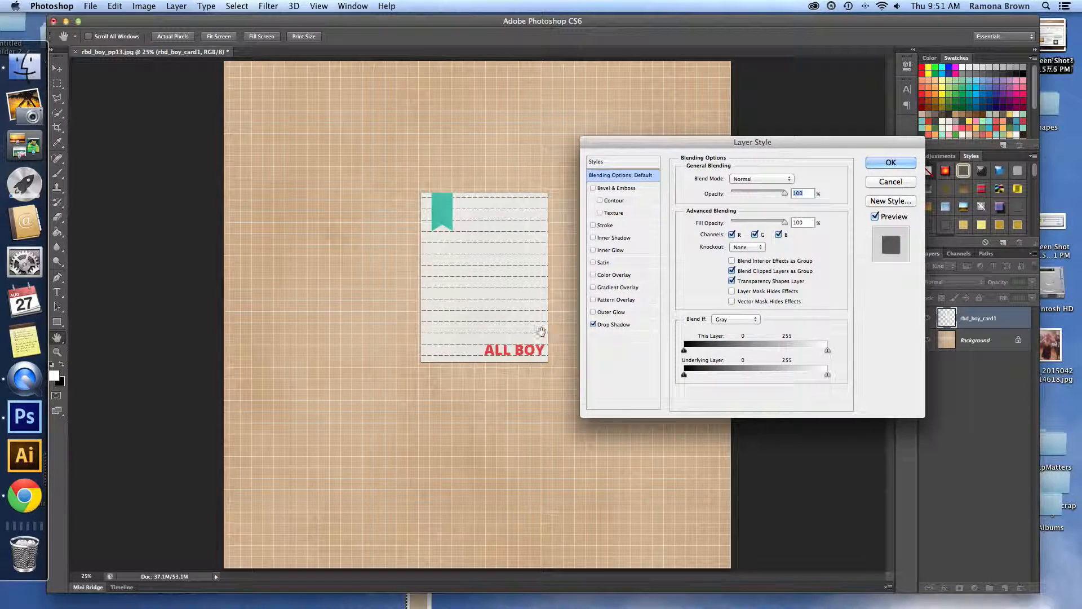
left_click(890, 163)
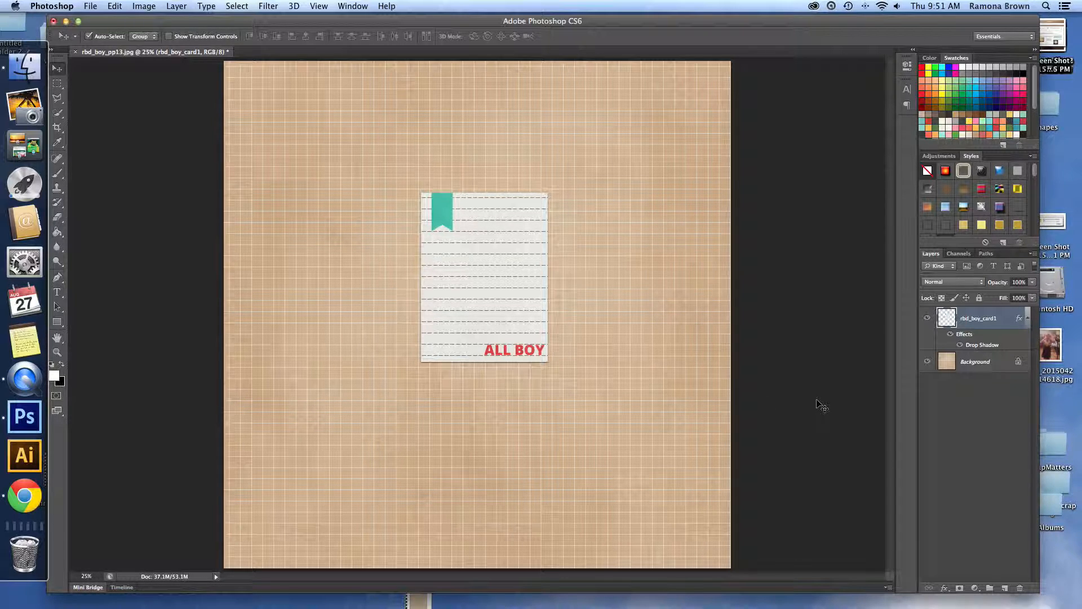
- Reopen the card layer's Drop Shadow settings and switch the effect off and on to compare the card's edges
double_click(986, 346)
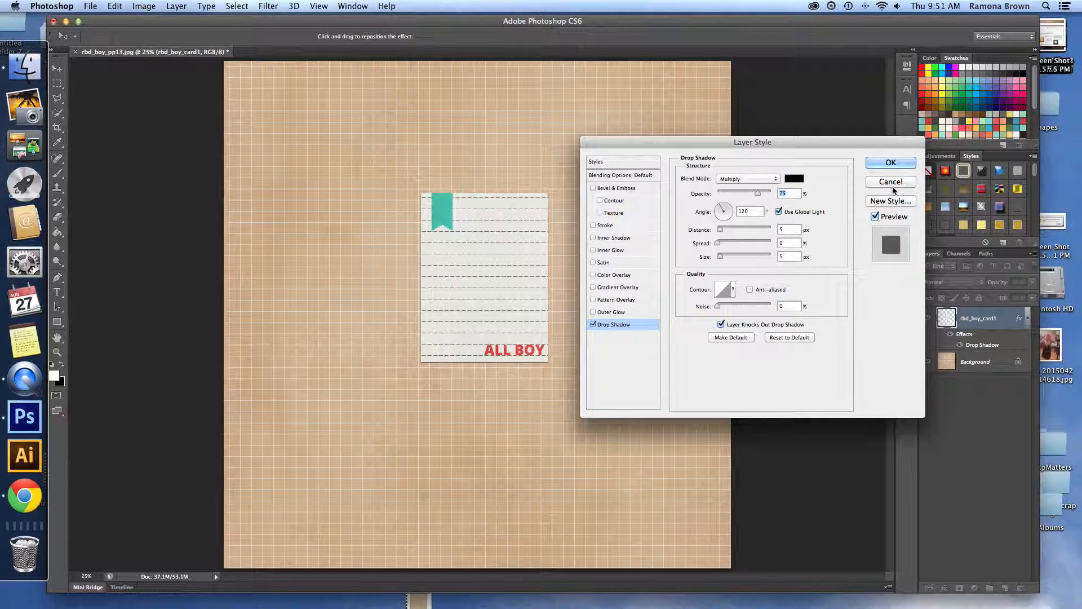
left_click(891, 186)
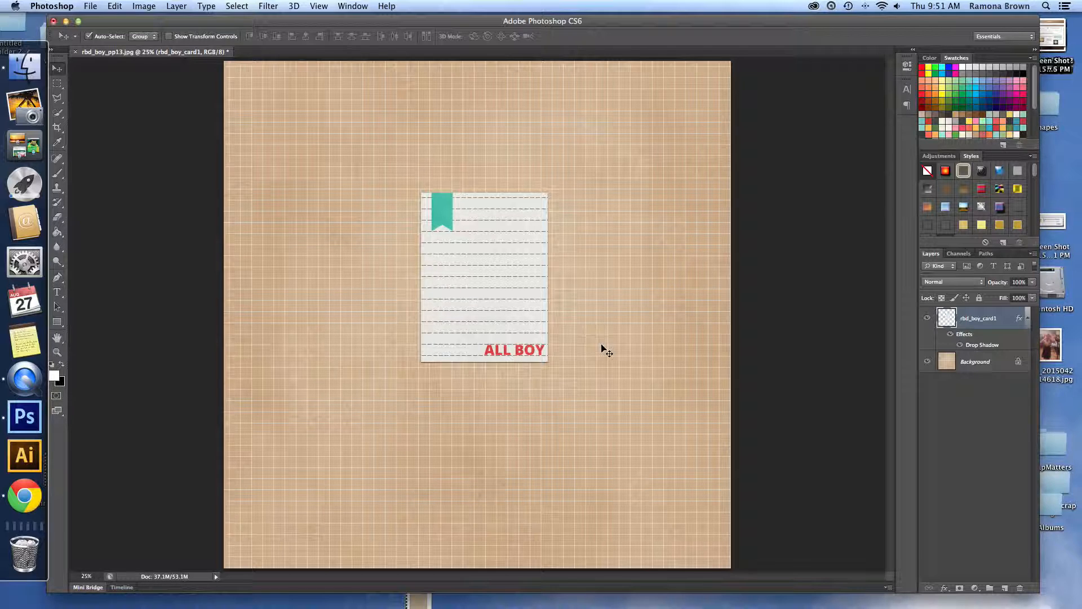
double_click(994, 346)
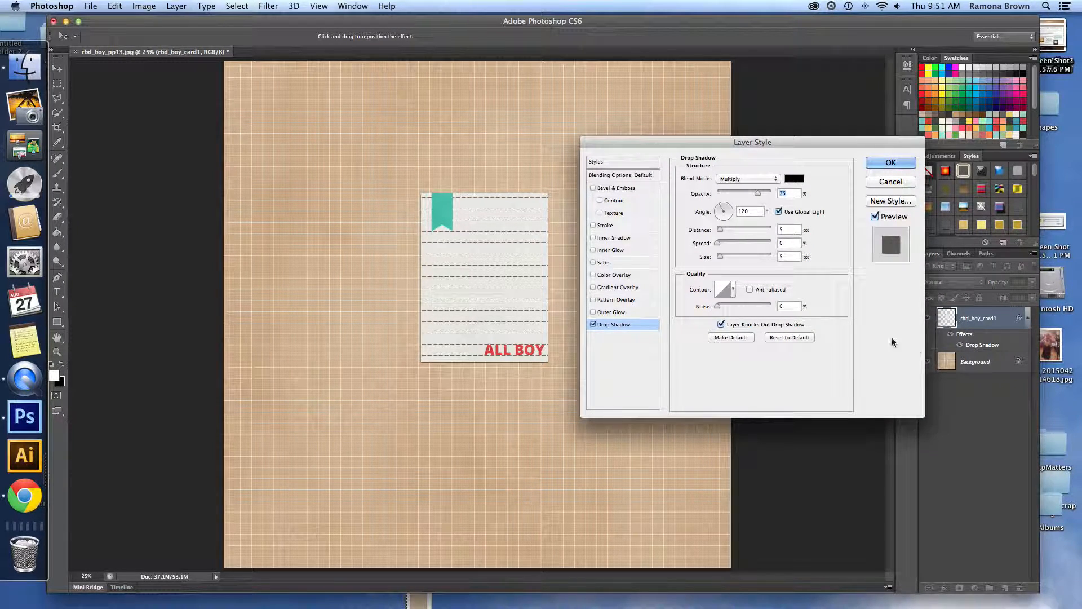
left_click_drag(714, 147, 696, 172)
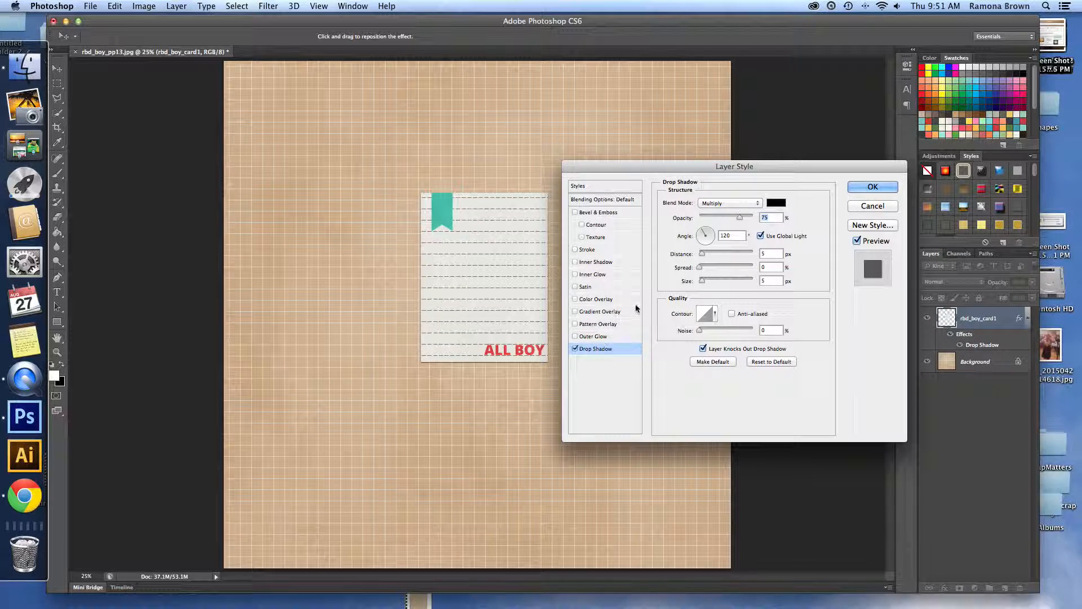
left_click(575, 349)
left_click(575, 348)
left_click_drag(706, 169, 709, 167)
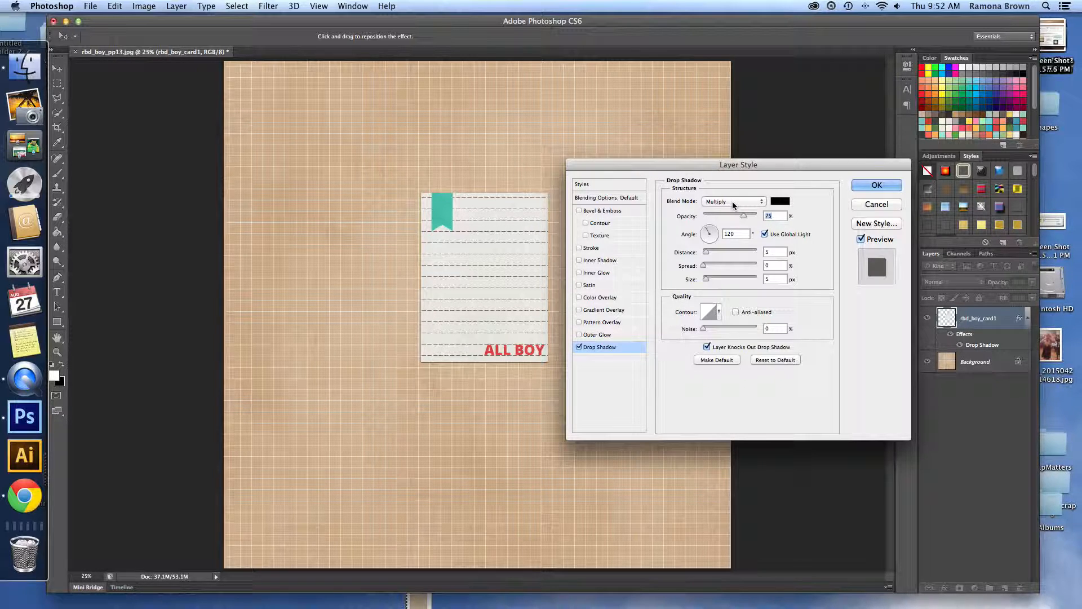
- Sample the tan paper for the drop shadow color and darken it to brown a78460
left_click(781, 201)
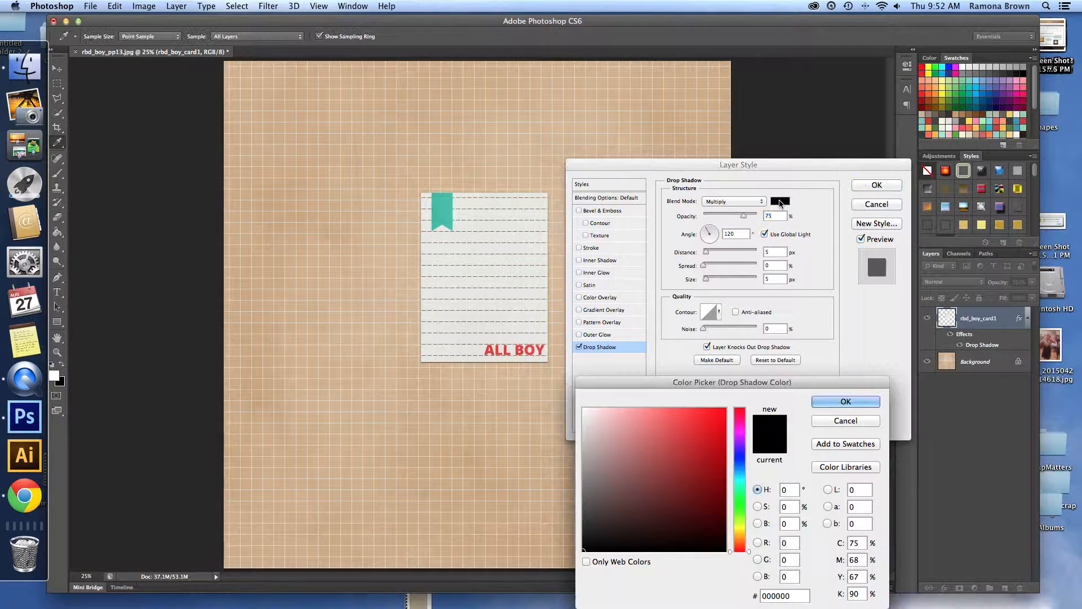
left_click(526, 168)
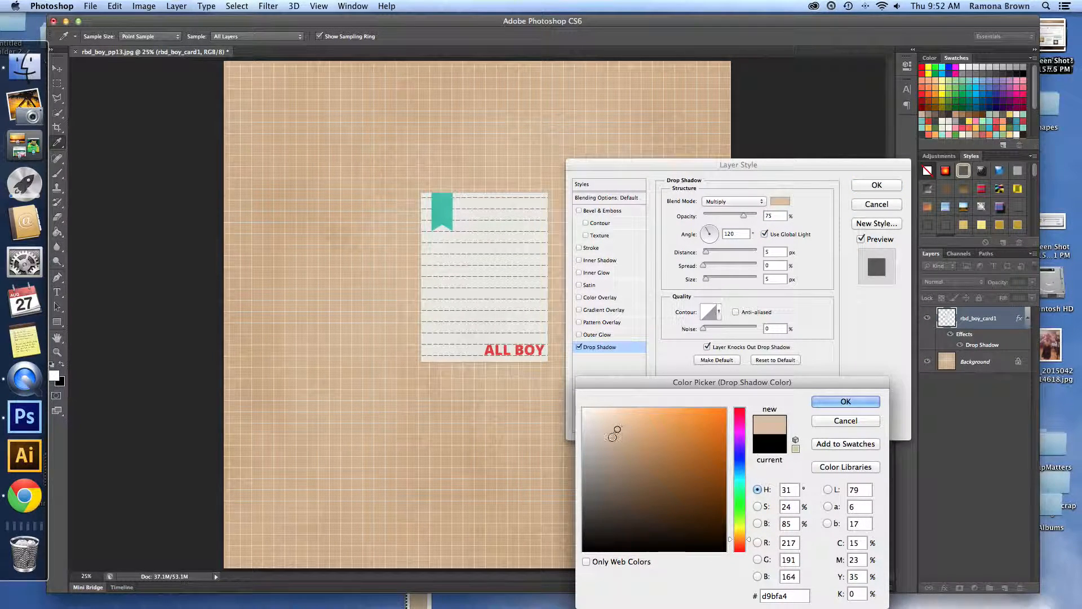
left_click(633, 446)
left_click(635, 448)
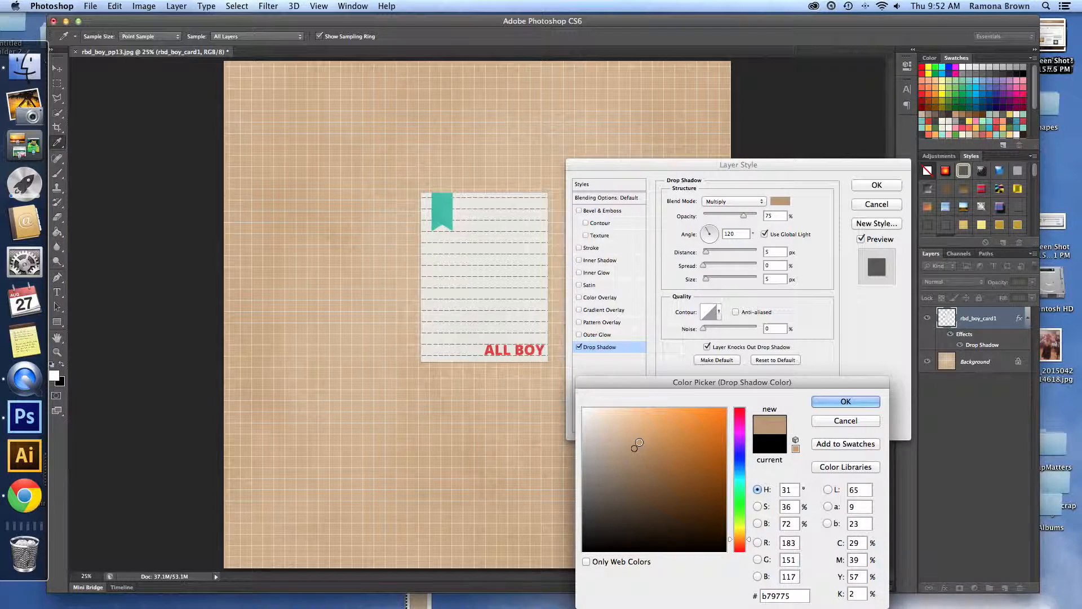
left_click(643, 458)
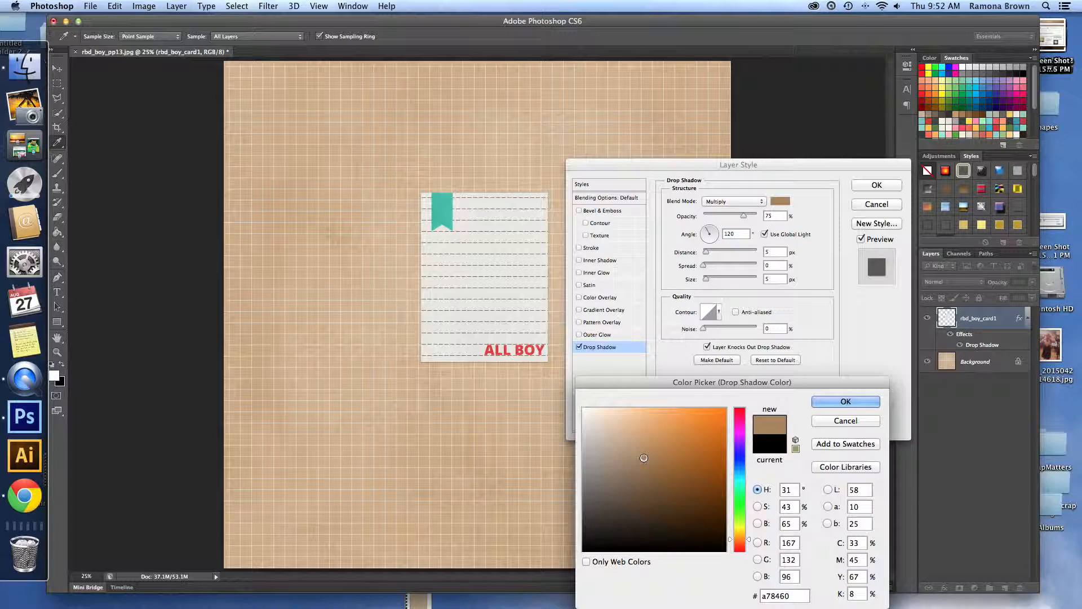
left_click(820, 402)
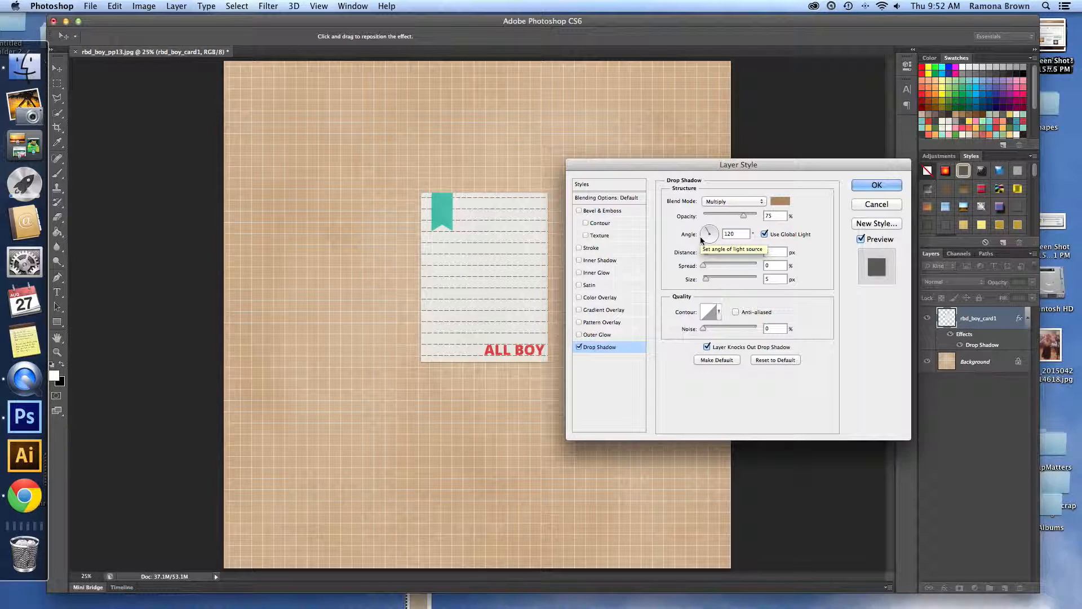
- Set the drop shadow's angle to -45° and adjust its distance to 9 px
double_click(728, 234)
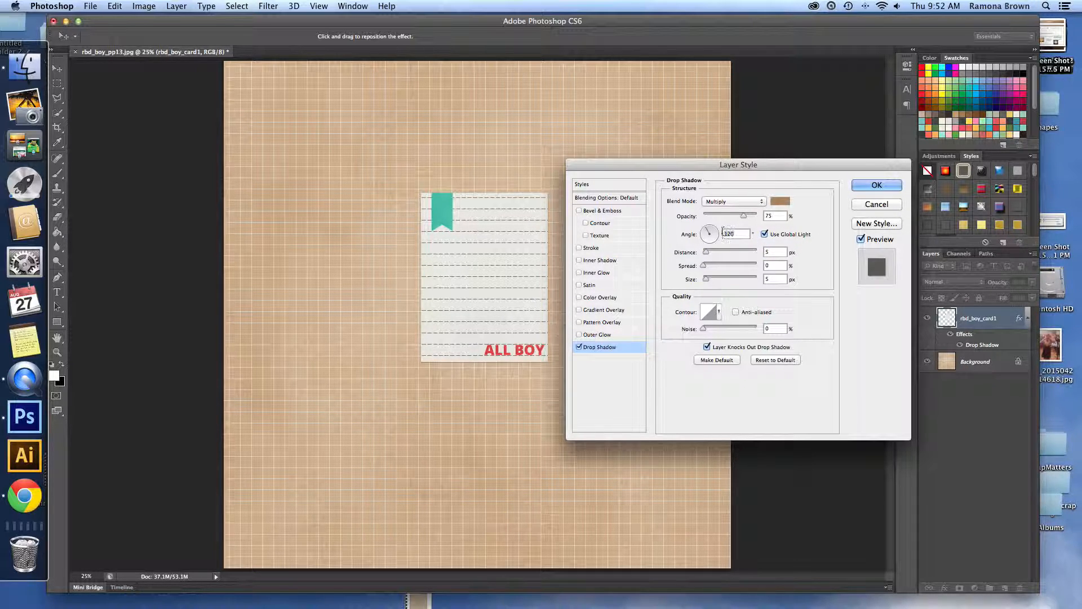
type("-45")
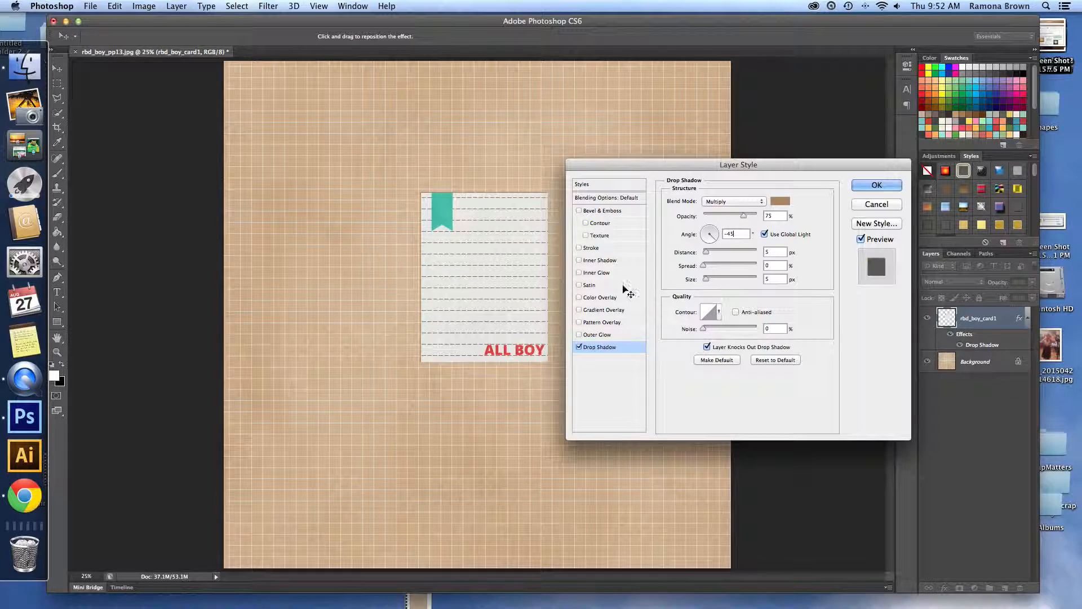
left_click_drag(711, 170, 729, 99)
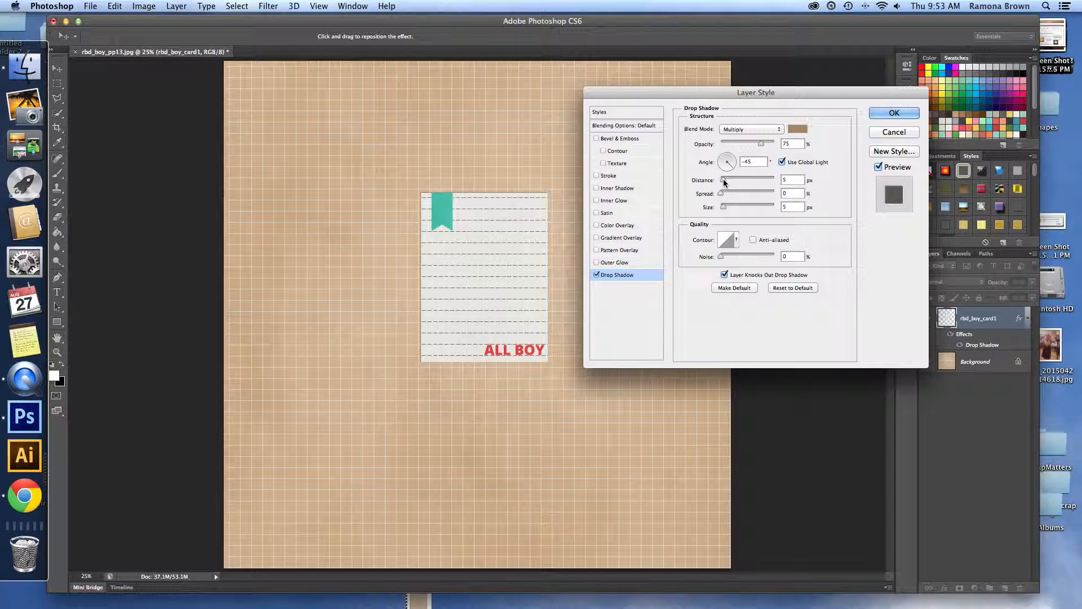
left_click_drag(724, 182, 758, 181)
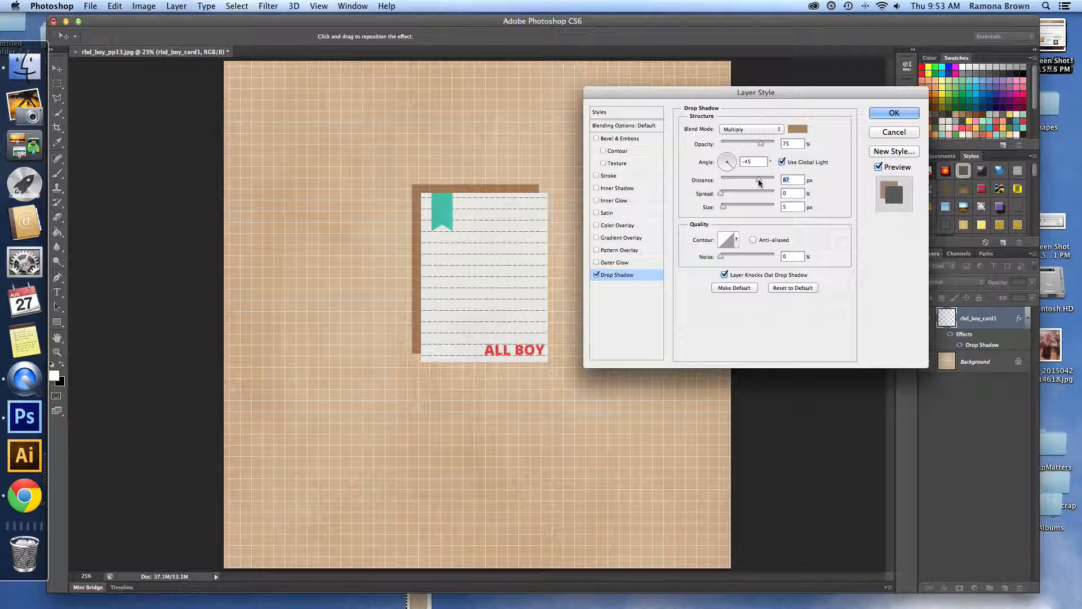
left_click_drag(758, 178, 726, 188)
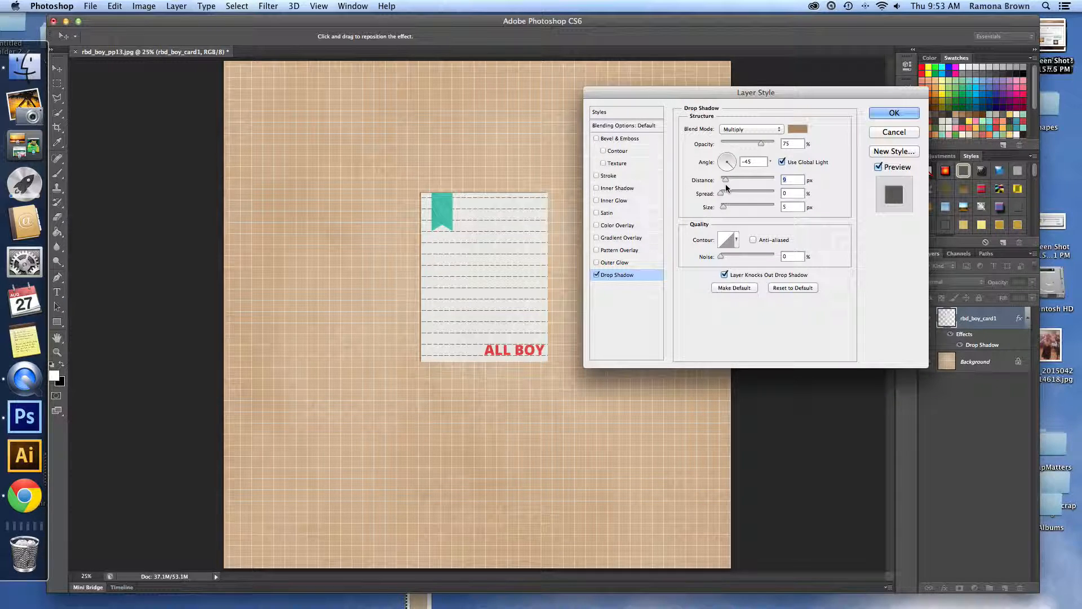
- Exaggerate the drop shadow to test its settings, using a distance of 26 px, a spread of 100% and a size of 213 px
type("10")
left_click_drag(721, 195, 742, 195)
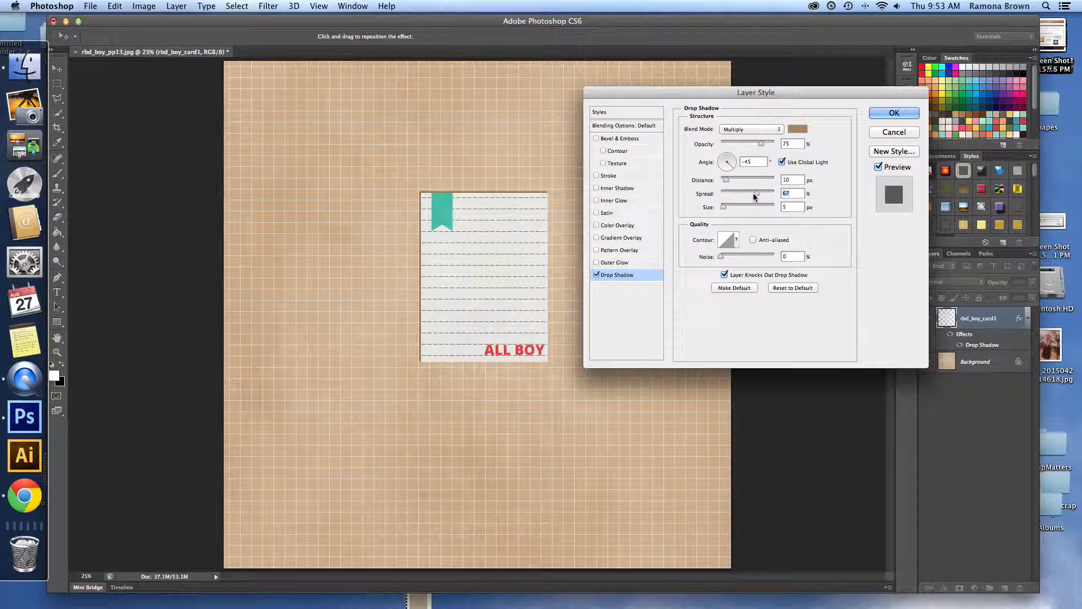
mouse_move(754, 194)
left_mouse_down()
mouse_move(777, 193)
mouse_move(730, 181)
mouse_move(720, 196)
mouse_move(763, 196)
left_mouse_up()
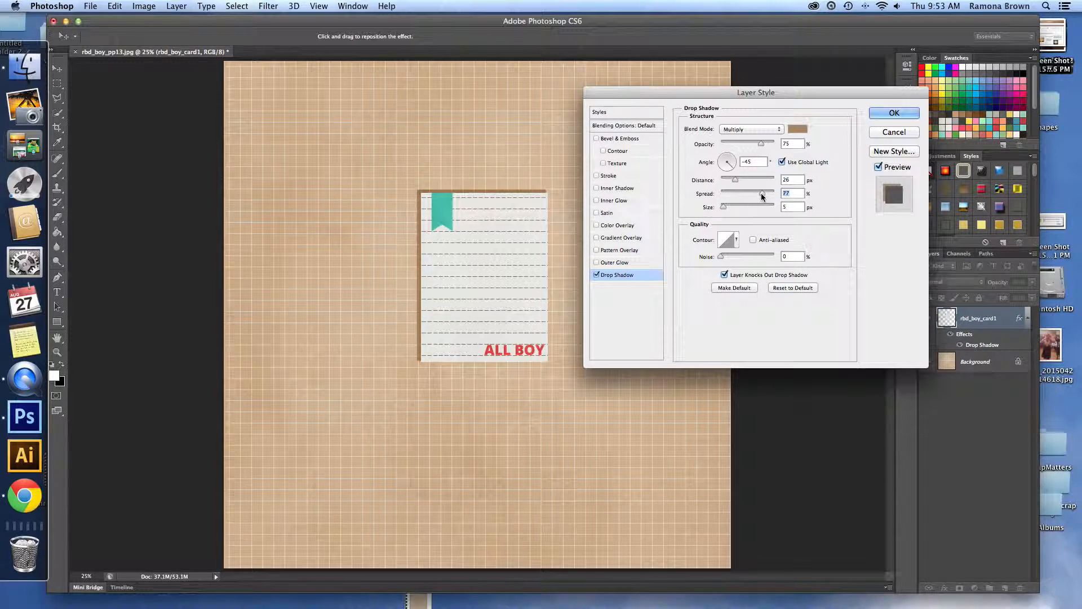
left_click_drag(761, 195, 723, 195)
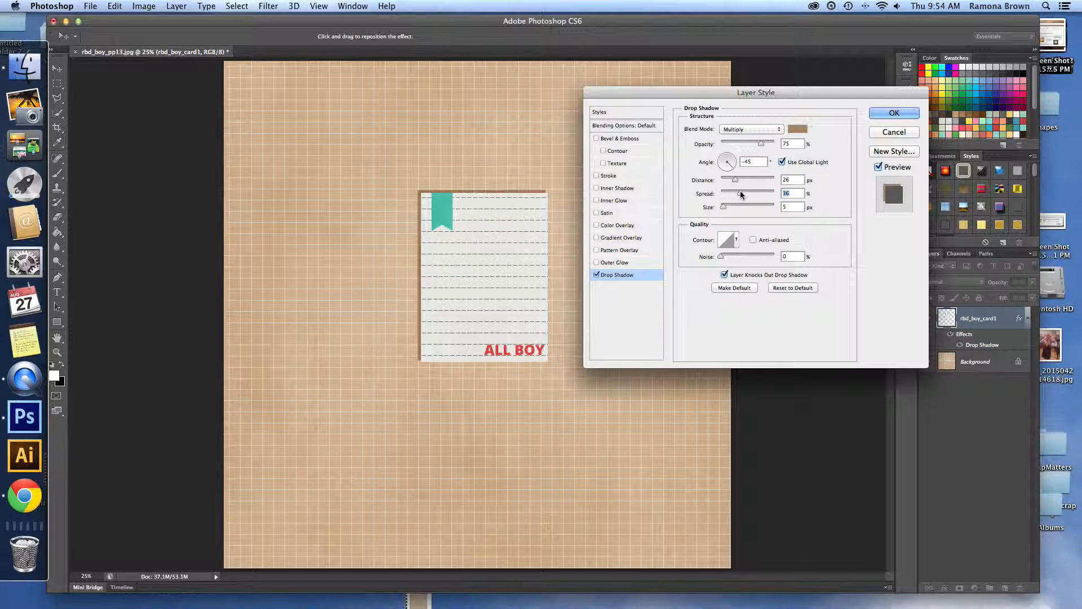
left_click_drag(740, 193, 769, 209)
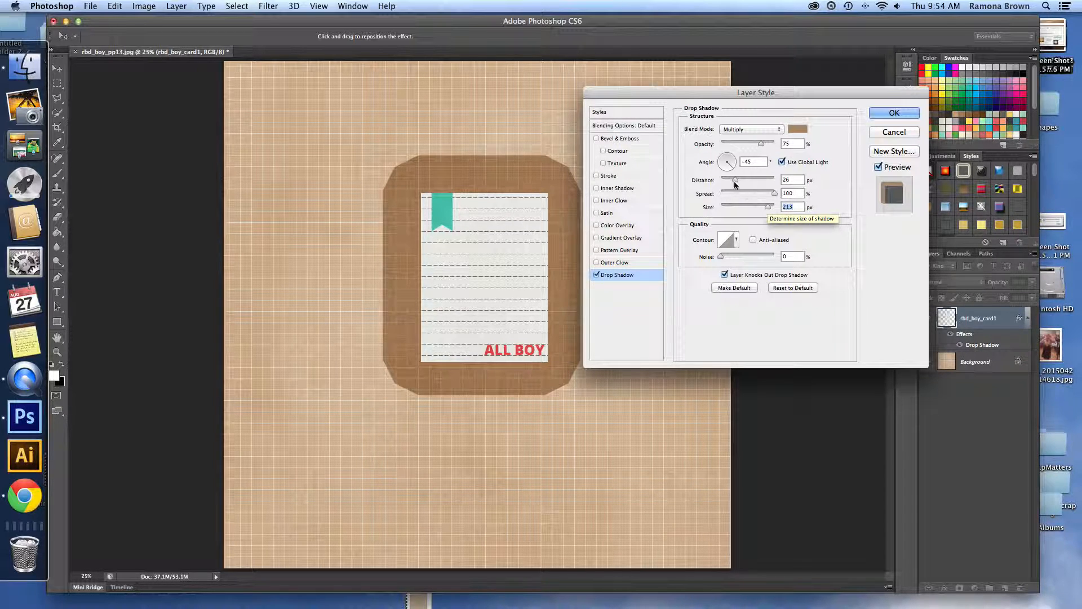
- Bring the drop shadow back to a distance of 10 px, a spread of 10% and a size of 10 px
left_click_drag(799, 180, 774, 180)
type("10")
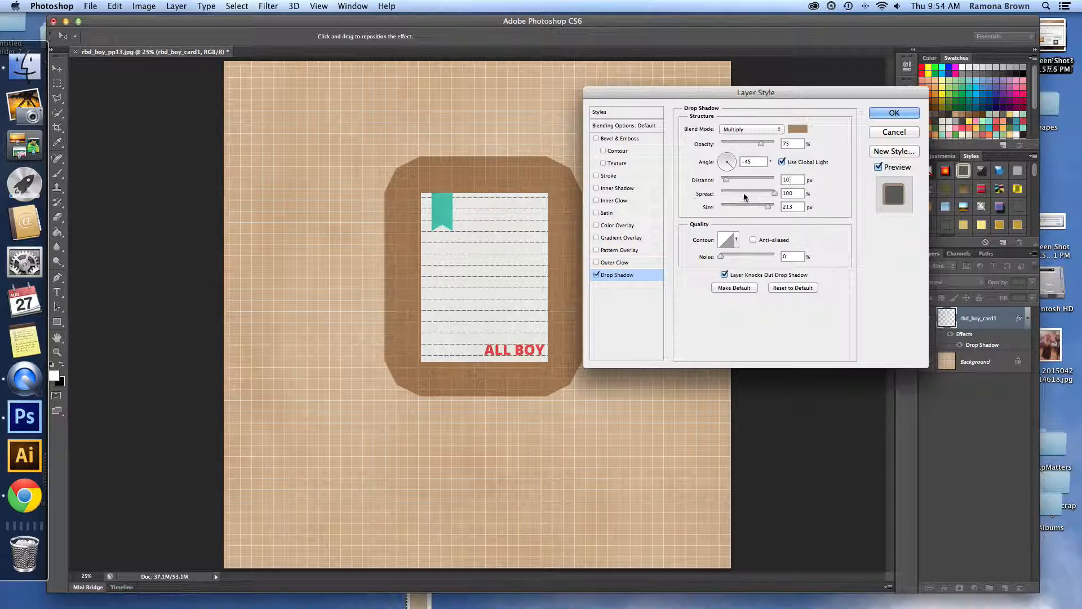
double_click(795, 193)
type("10")
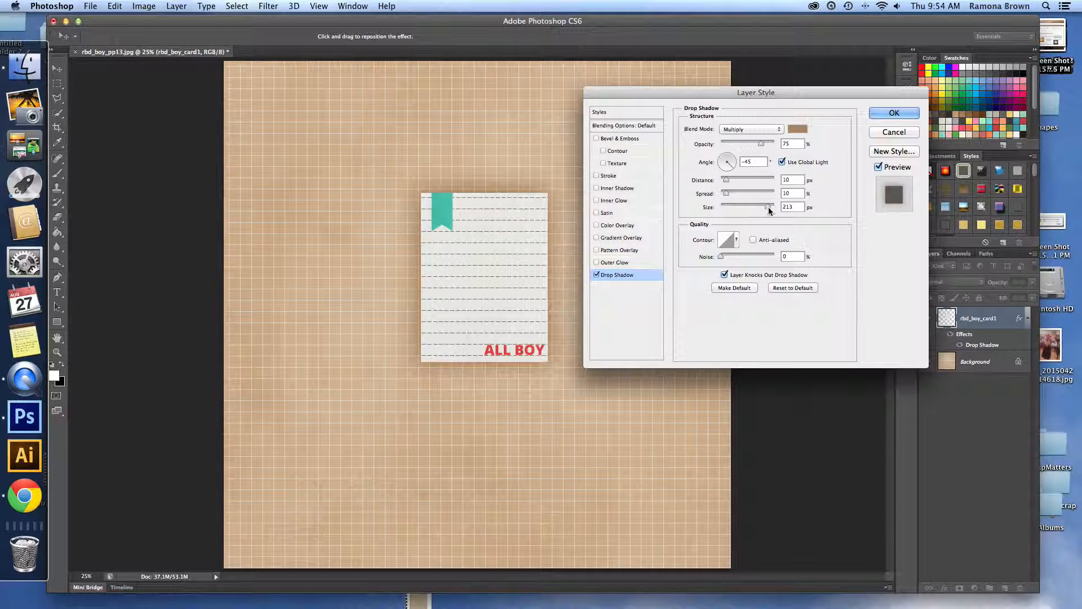
left_click_drag(769, 207, 727, 210)
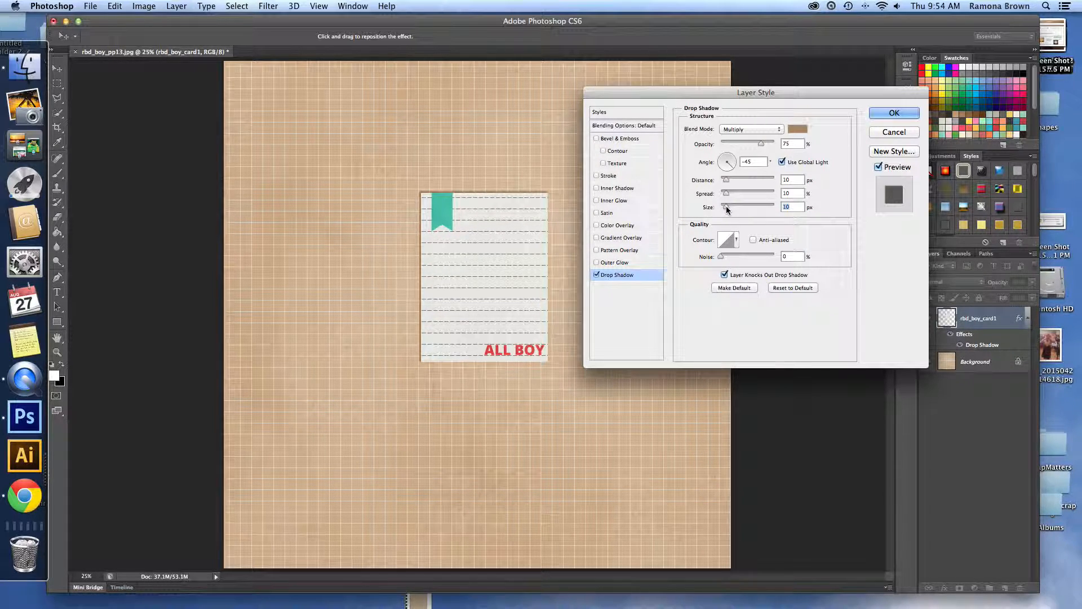
- Fine-tune the drop shadow to a spread of 6% and a size of 21 px
left_click_drag(727, 196, 725, 196)
left_click_drag(722, 197, 725, 197)
left_click_drag(724, 197, 728, 208)
mouse_move(728, 207)
left_mouse_down()
mouse_move(779, 208)
mouse_move(711, 210)
left_mouse_up()
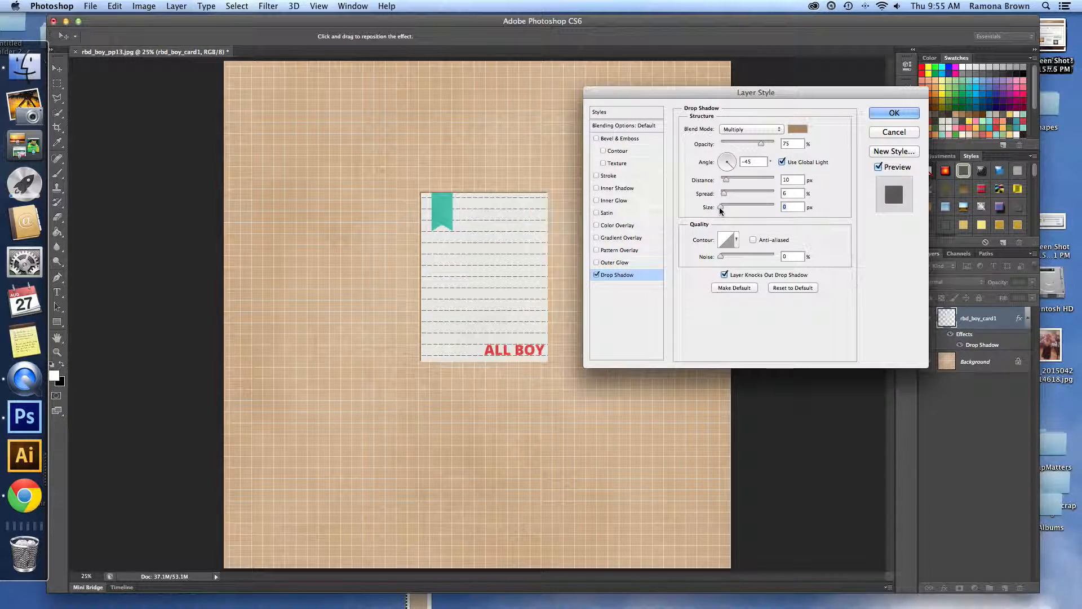
left_click_drag(721, 211, 729, 209)
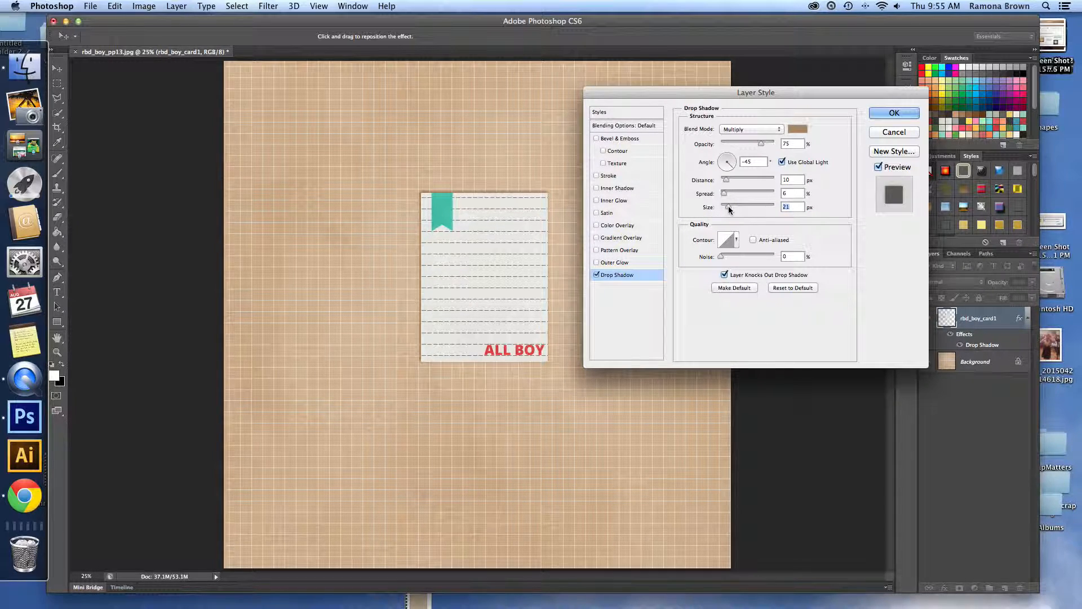
- Apply the drop shadow with a spread of 4% and a distance of 6 px, and move the card left and slightly down on the paper
left_click_drag(788, 193, 781, 180)
type("4")
type("8")
type("6")
left_click(893, 113)
left_click_drag(541, 288, 446, 283)
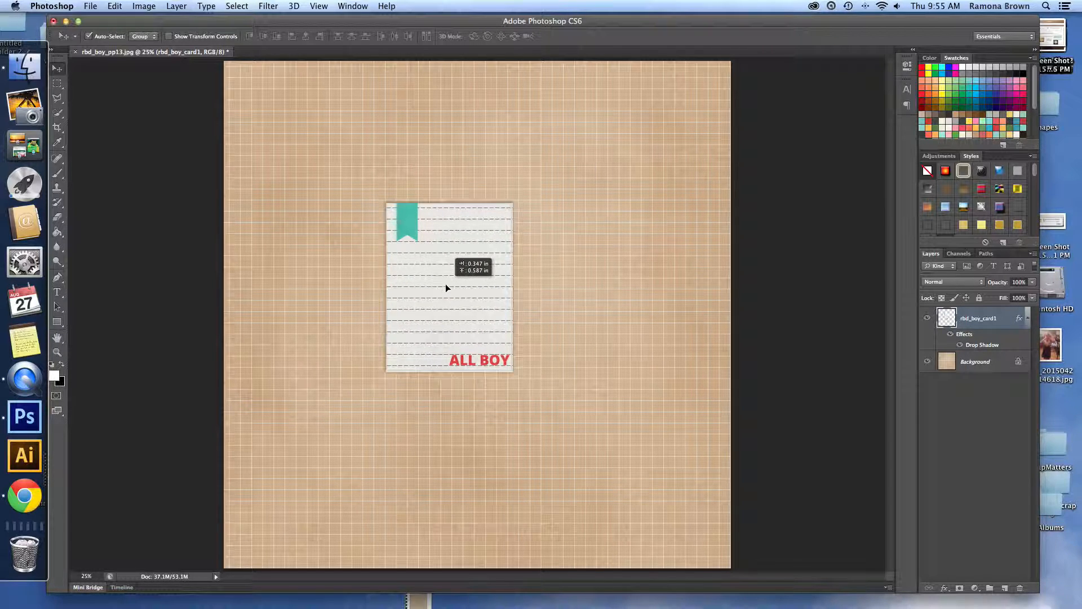
- Reopen the card's Drop Shadow settings and change the blend mode to Linear Burn with 51% opacity
double_click(977, 345)
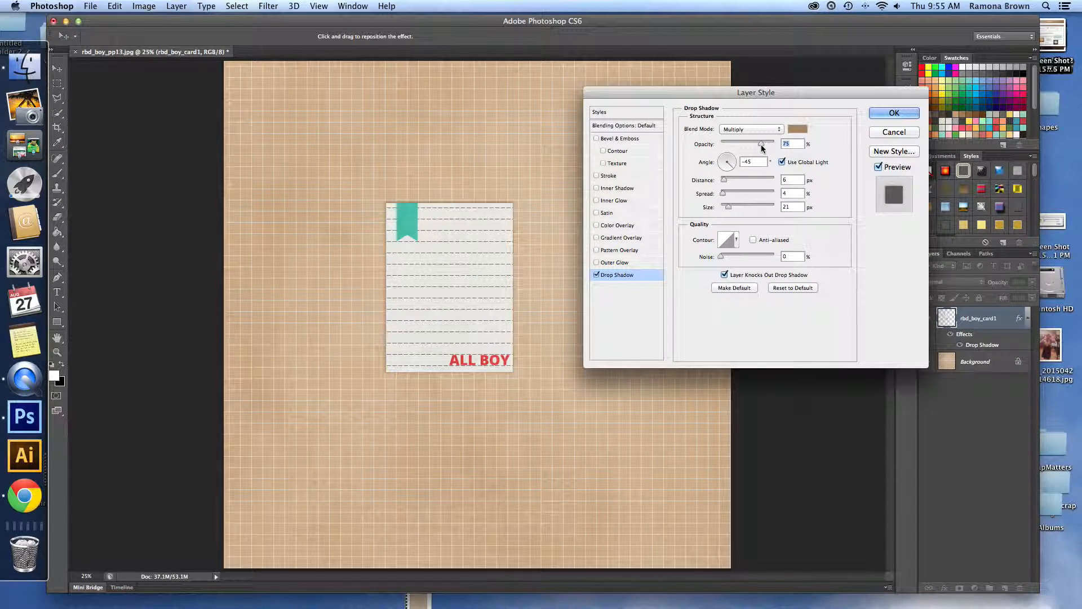
mouse_move(760, 145)
left_mouse_down()
mouse_move(782, 148)
mouse_move(746, 147)
mouse_move(756, 149)
left_mouse_up()
left_click(778, 129)
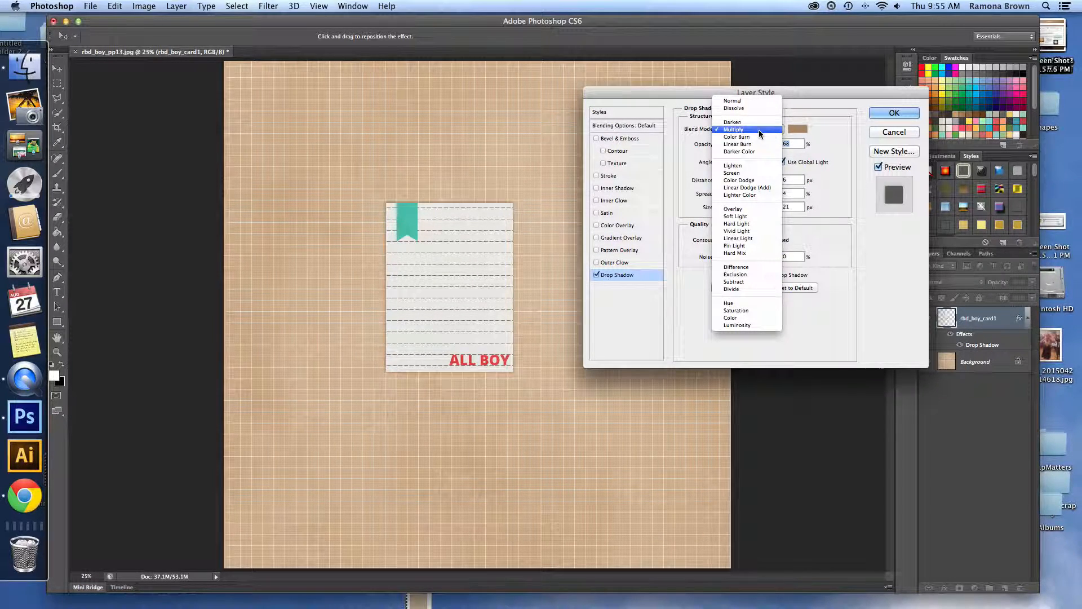
left_click(755, 146)
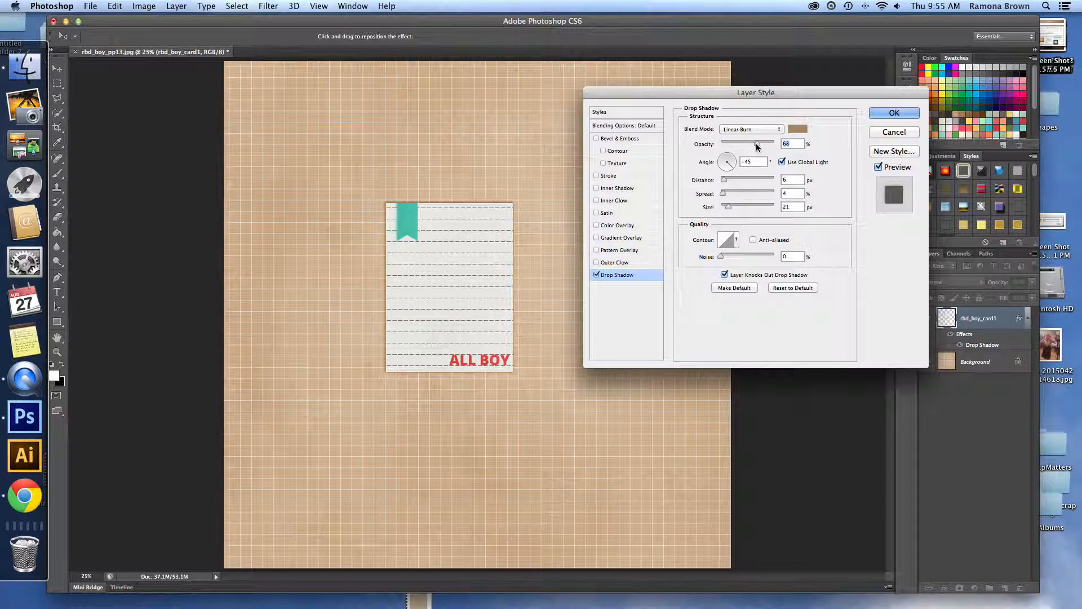
left_click_drag(755, 145, 748, 147)
- Apply the drop shadow with spread 6%, size 35 px and distance 9 px, and move the card up and to the right on the paper
left_click_drag(725, 196, 720, 196)
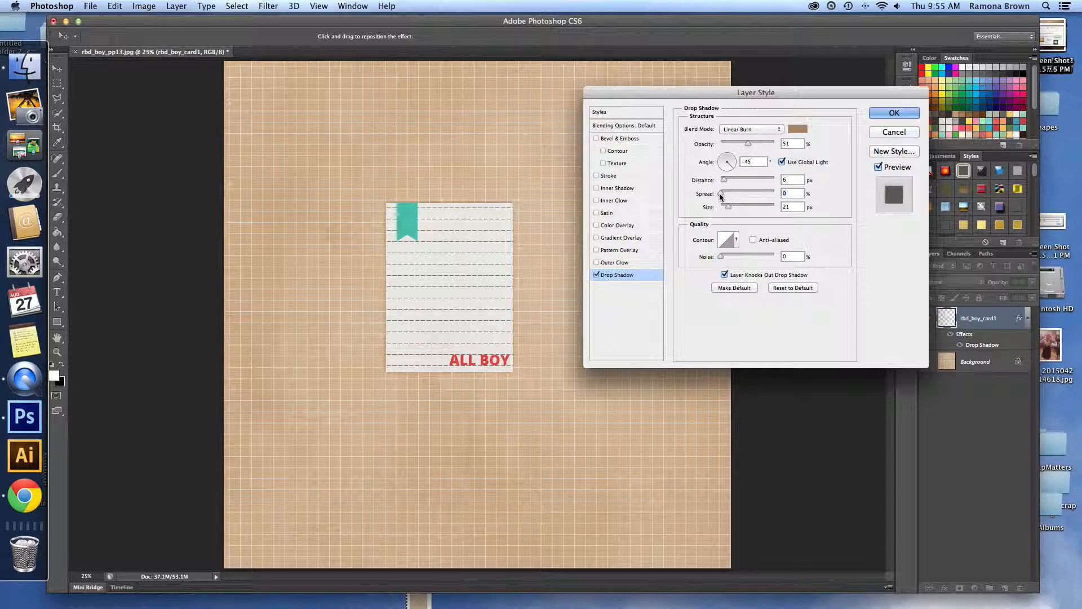
left_click_drag(728, 207, 724, 194)
left_click_drag(725, 181, 725, 181)
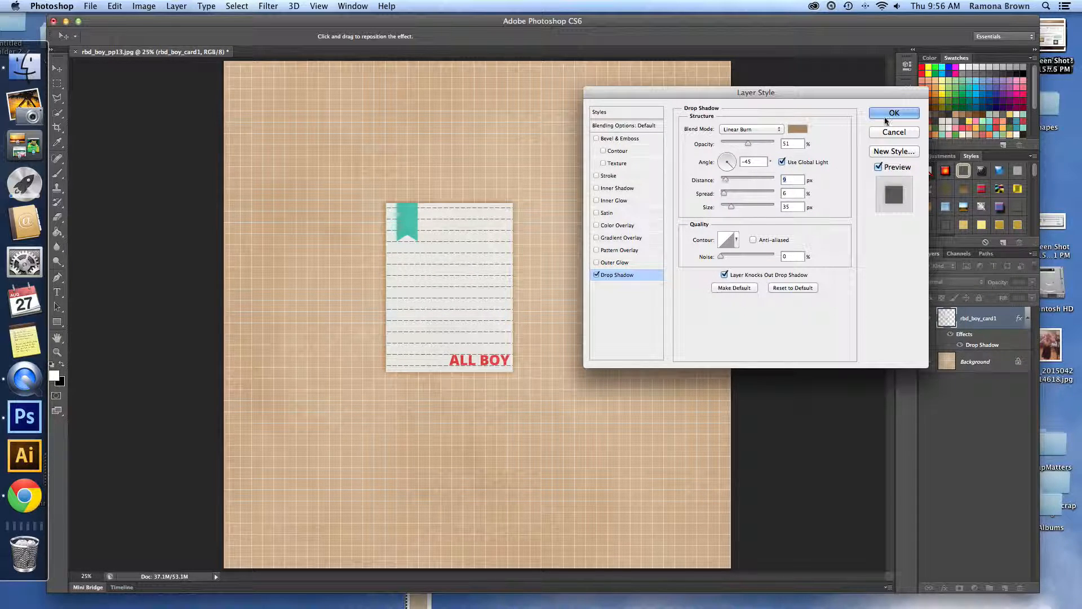
left_click(895, 114)
left_click_drag(467, 257, 515, 228)
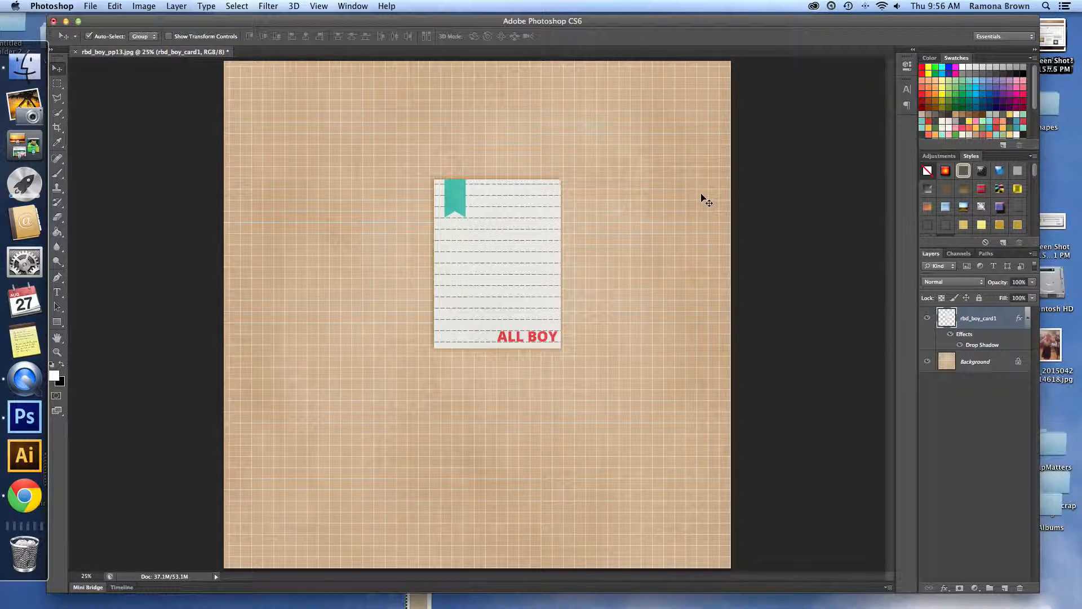